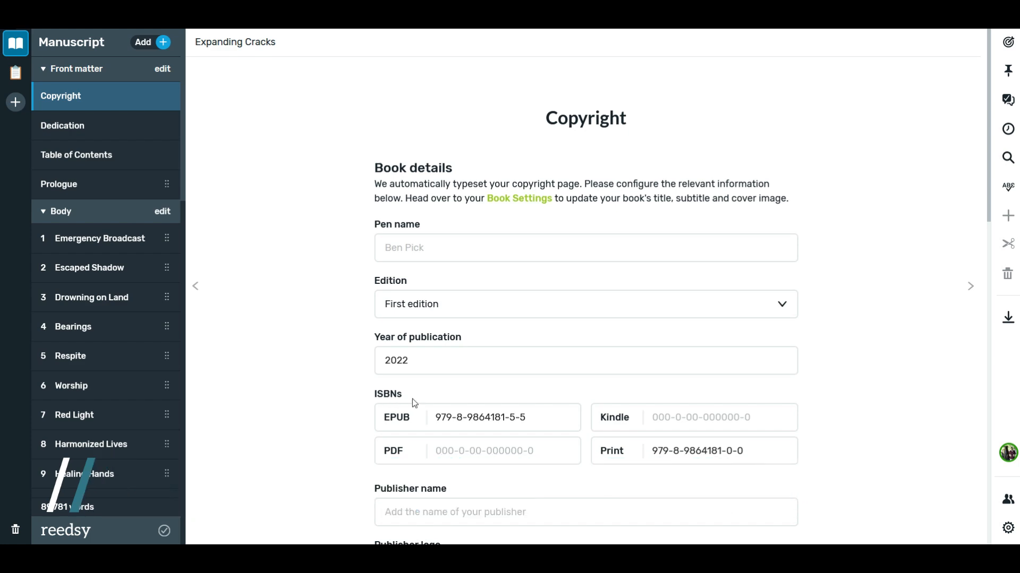
In the copyright page's additional clauses, rejoin and re-split the cover art and author headshot credits, and insert a blank line above them.
scroll(437, 394, down, 10)
scroll(437, 394, down, 4)
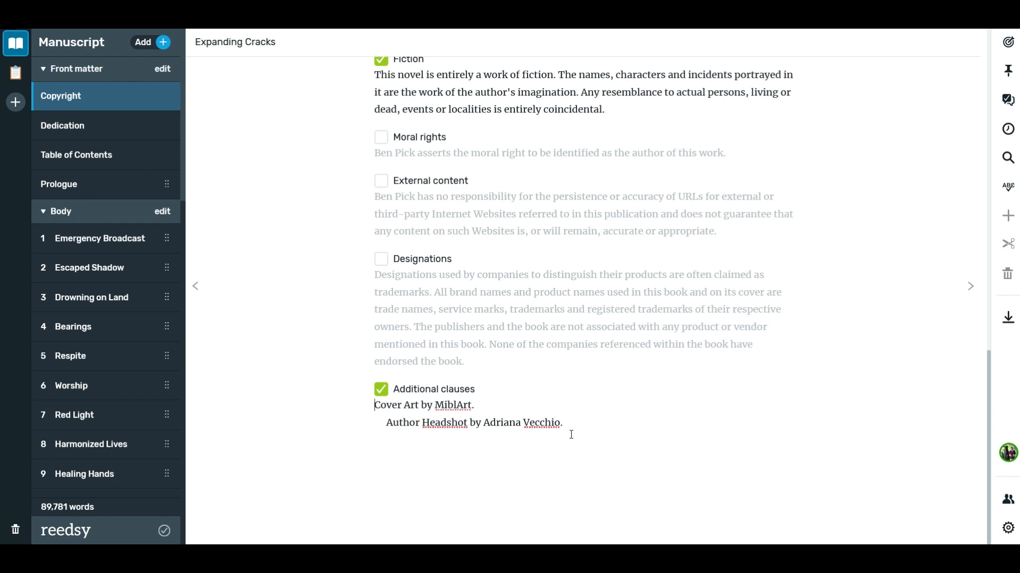
key(Down)
key(BackSpace)
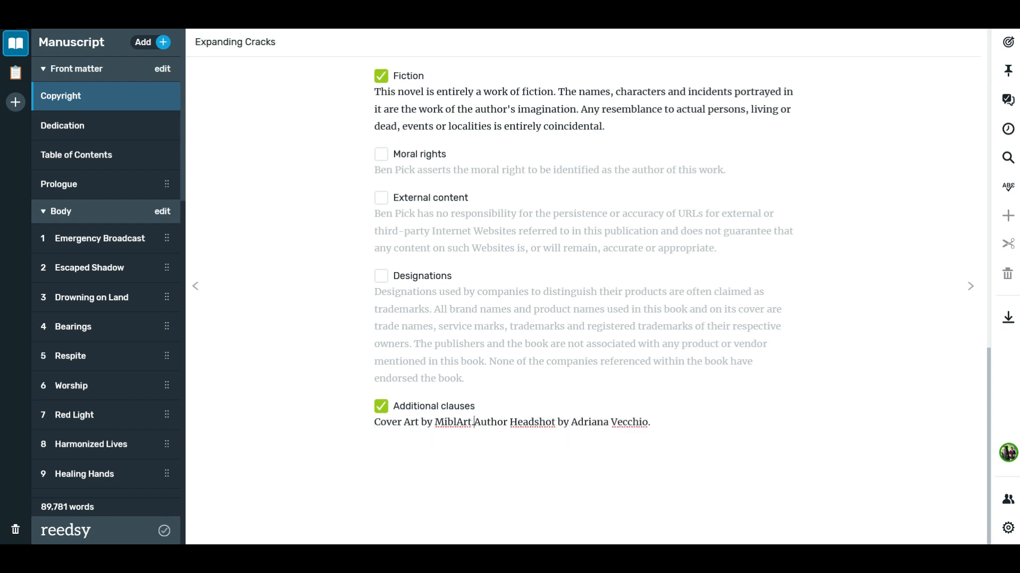
key(Return)
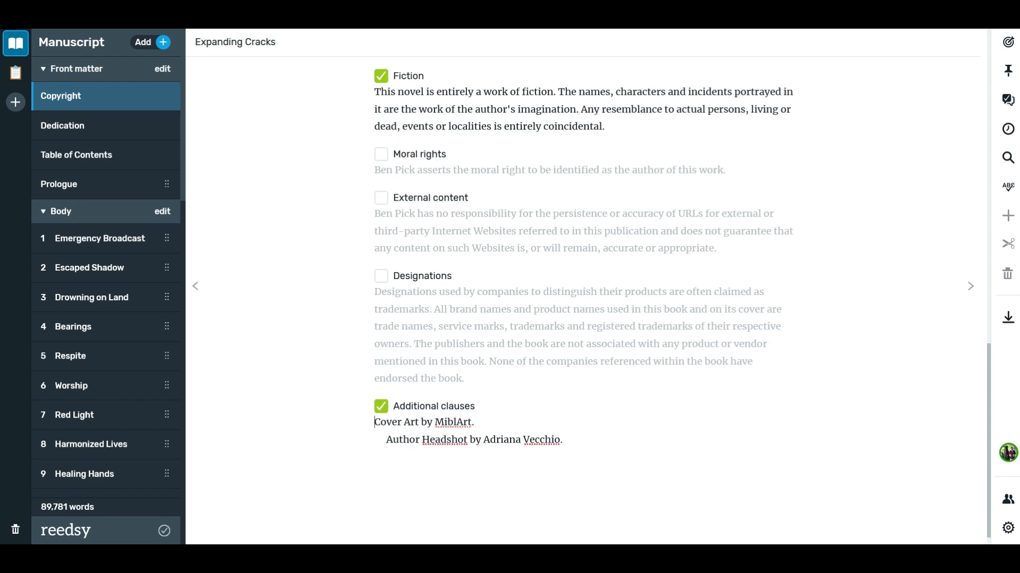
key(Return)
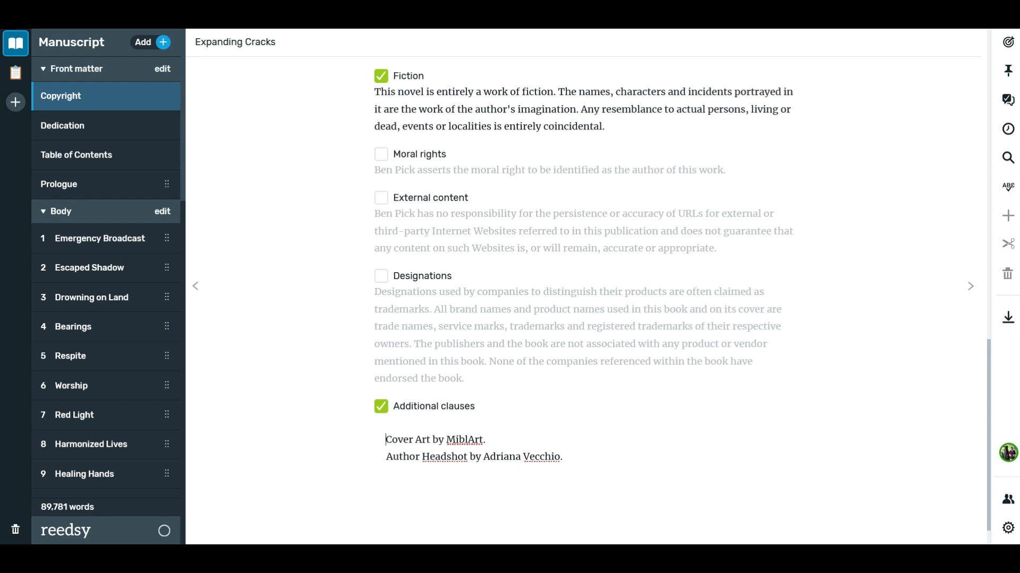
scroll(584, 297, down, 1)
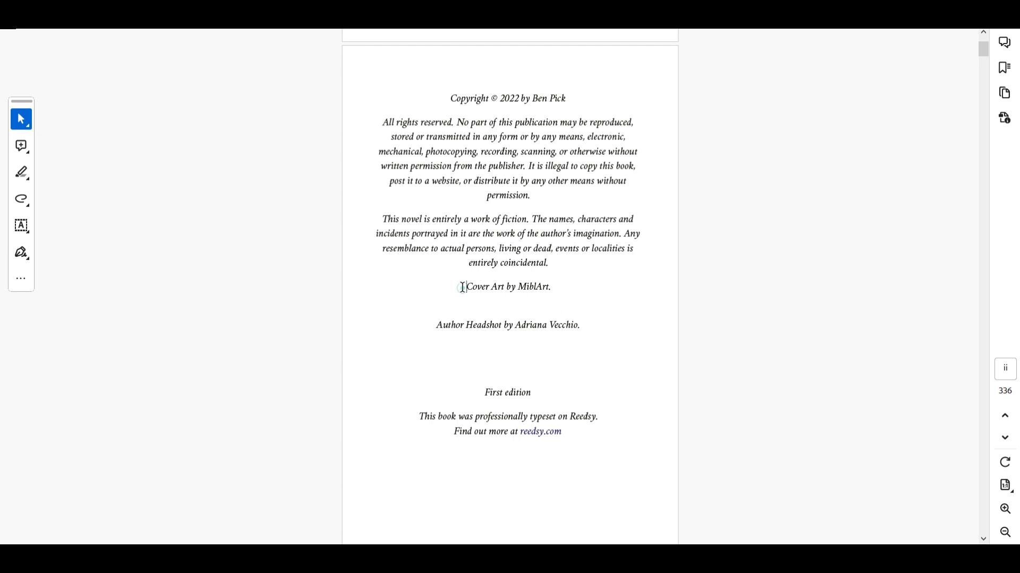
In the exported PDF without the added blank line, examine the spacing around the cover art and author headshot credits on the copyright page.
drag(462, 287, 559, 281)
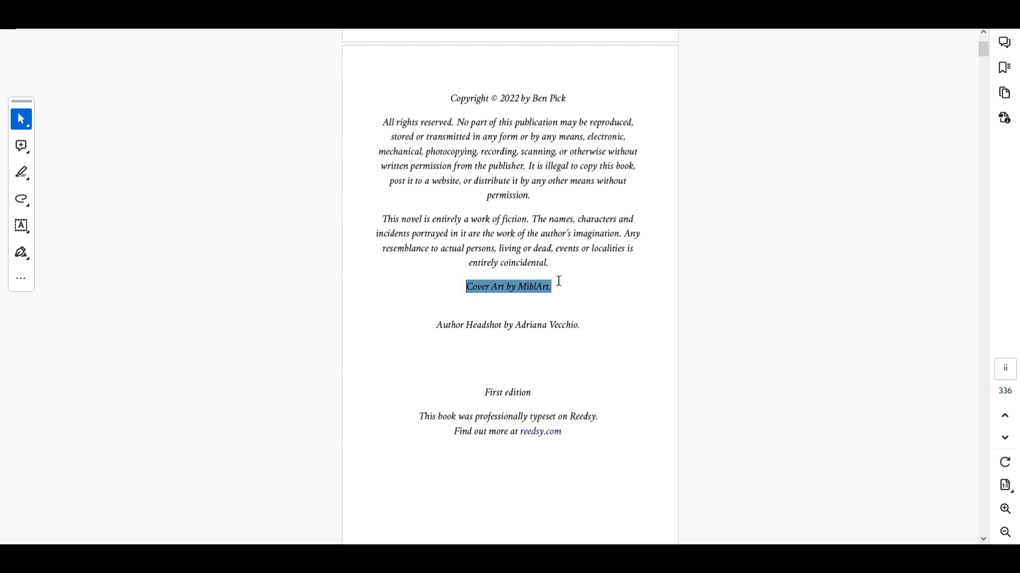
click(549, 266)
drag(558, 264, 499, 261)
click(576, 309)
key(BackSpace)
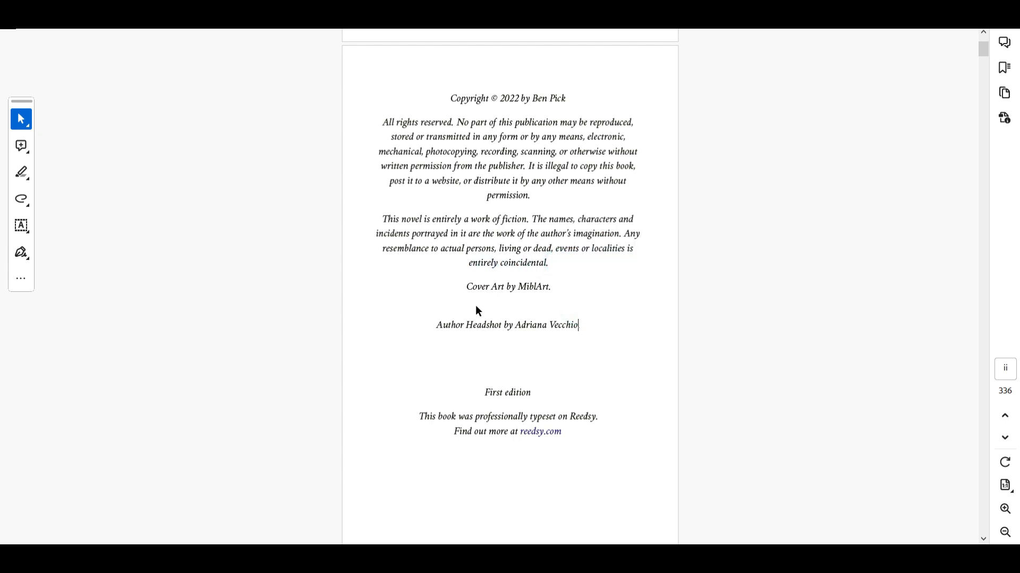
text(.)
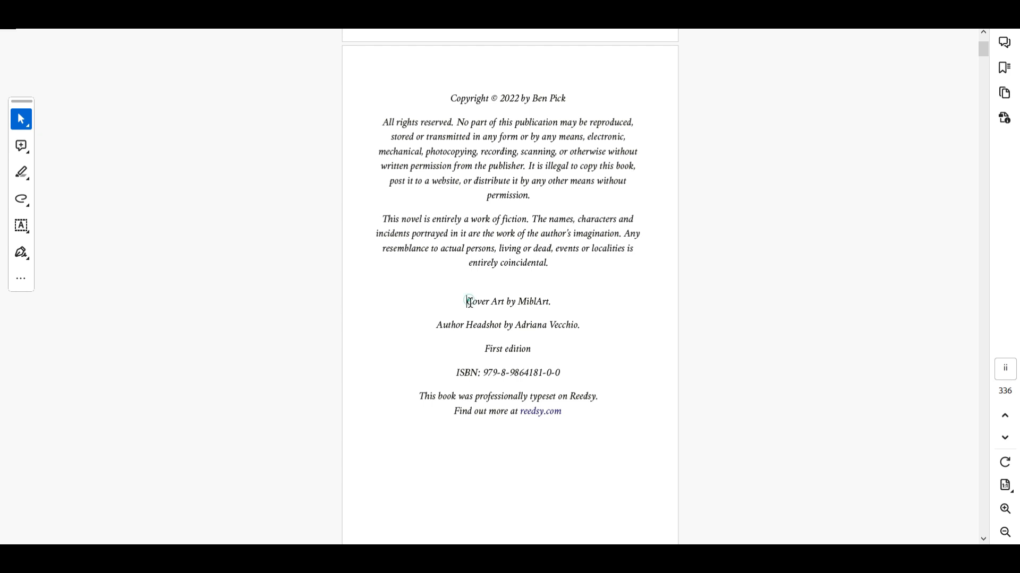
Compare the cover art and headshot credits' spacing in the exported PDF that includes the blank line.
drag(466, 299, 578, 338)
click(549, 275)
mouse_move(466, 300)
mouse_down()
mouse_move(629, 332)
mouse_move(584, 326)
mouse_up()
Switch back to the Reedsy editor and inspect the EPUB and print ISBN fields in the copyright page's book details.
key(alt+Tab)
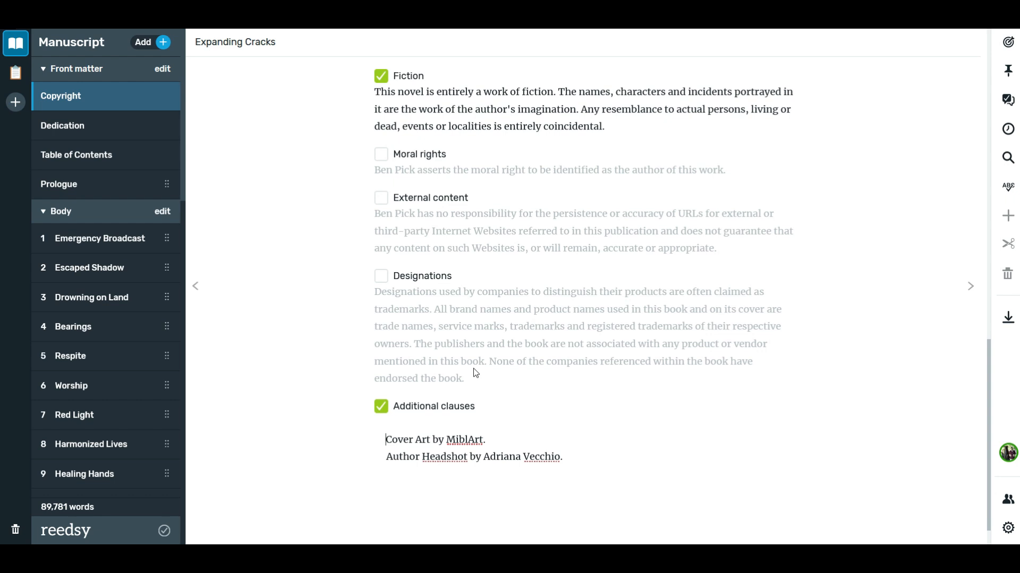
scroll(476, 374, up, 15)
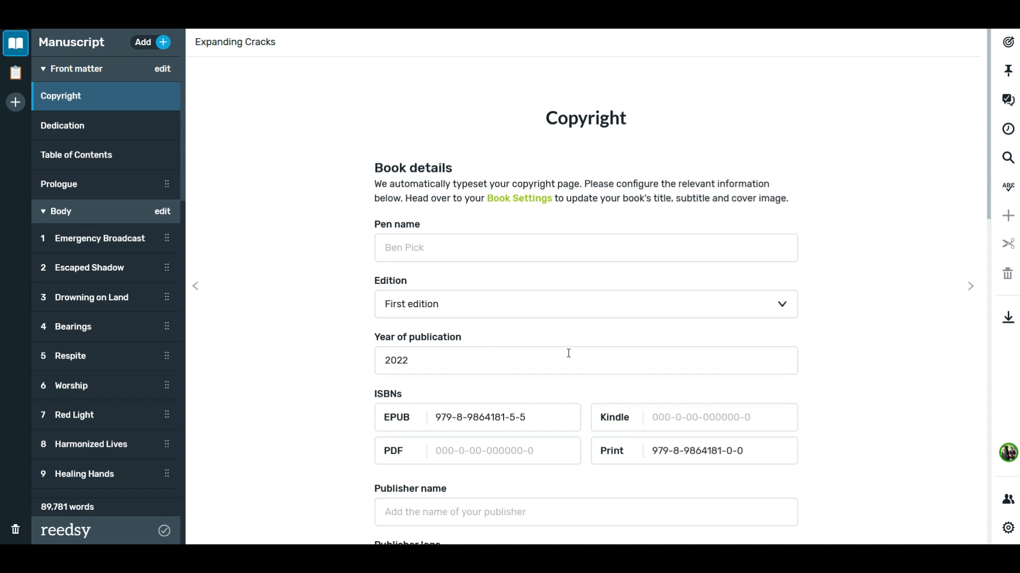
click(579, 425)
click(664, 444)
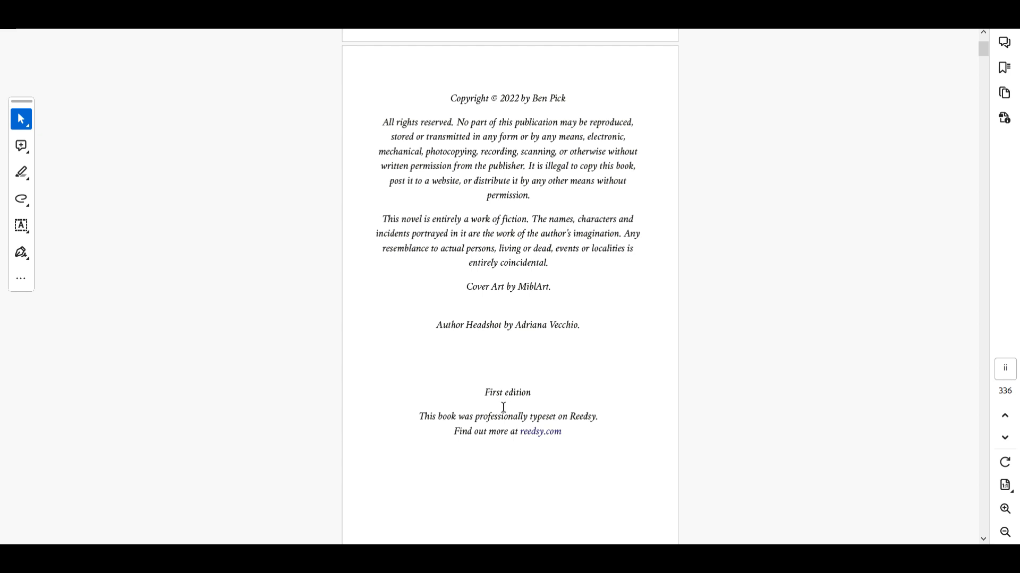
Compare the edition and ISBN lines on the copyright pages of both exported PDFs, and return to the print ISBN field in the editor.
drag(534, 393, 479, 396)
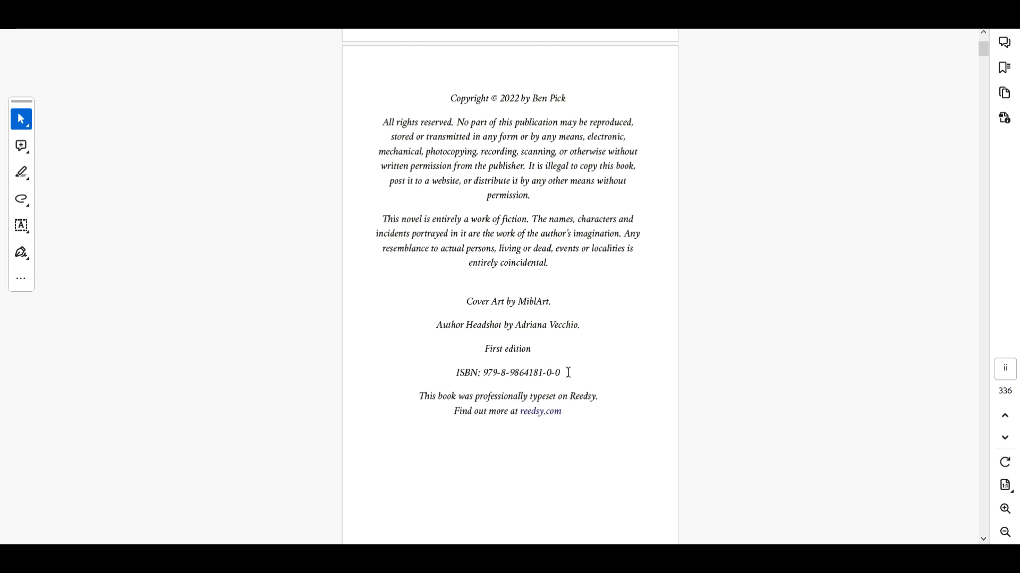
drag(568, 371, 435, 371)
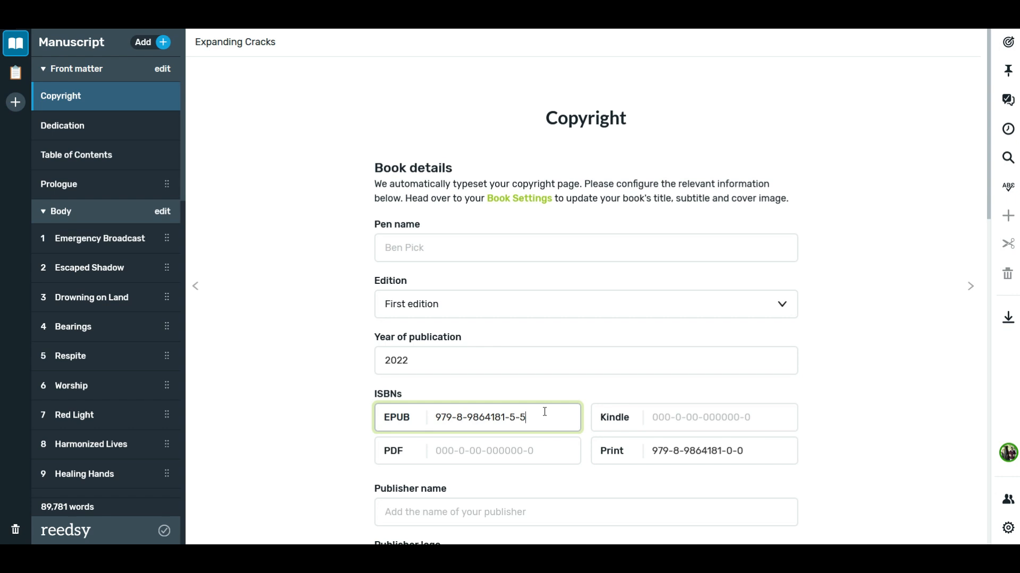
click(651, 448)
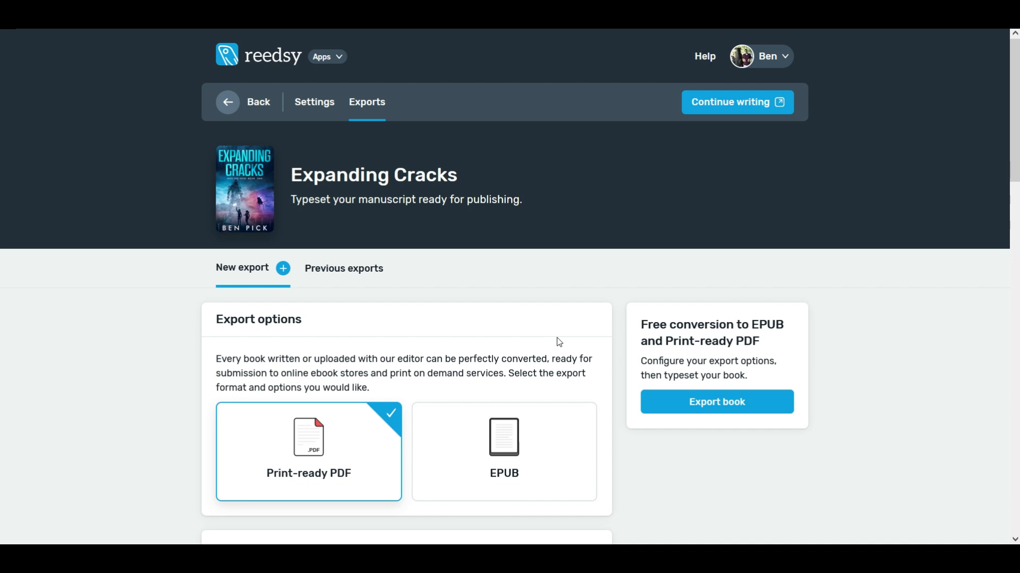
Set the print-ready PDF export's trim size to Digest (5.5" x 8.5") and choose the Classic template.
scroll(553, 330, down, 10)
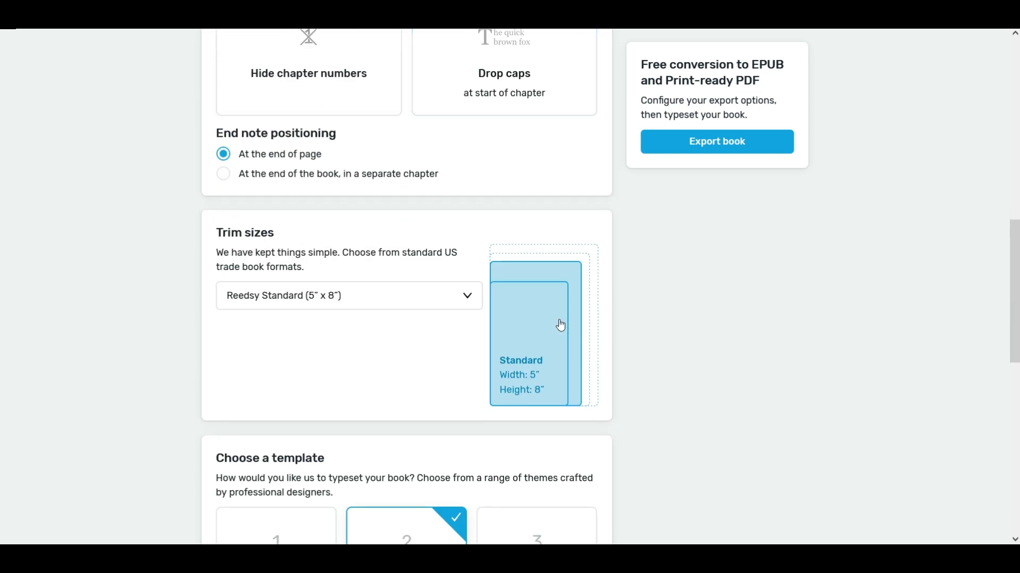
click(471, 304)
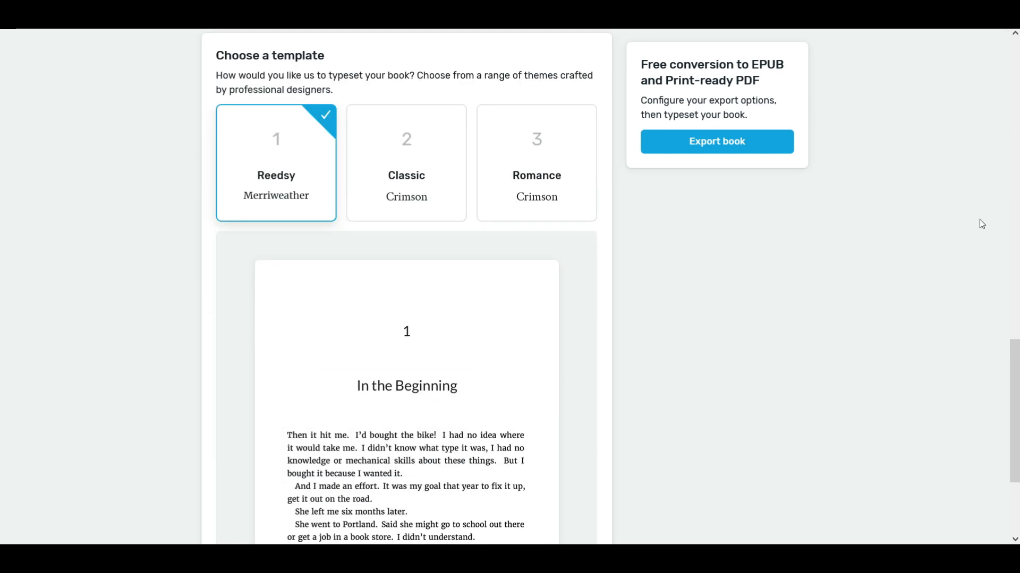
click(436, 185)
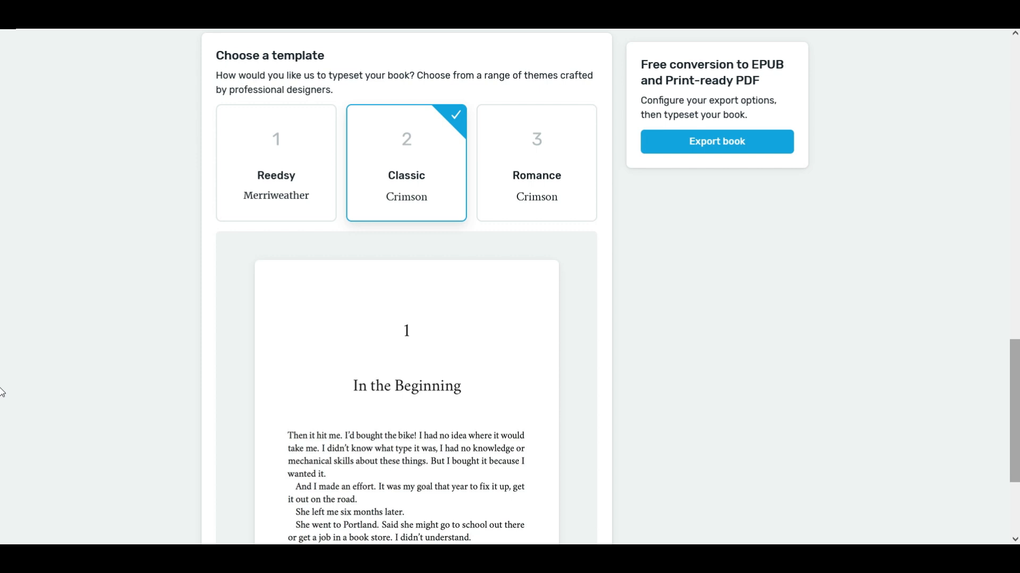
Select the formatting option for drop caps at the start of chapters in the print-ready PDF export.
scroll(2, 393, up, 15)
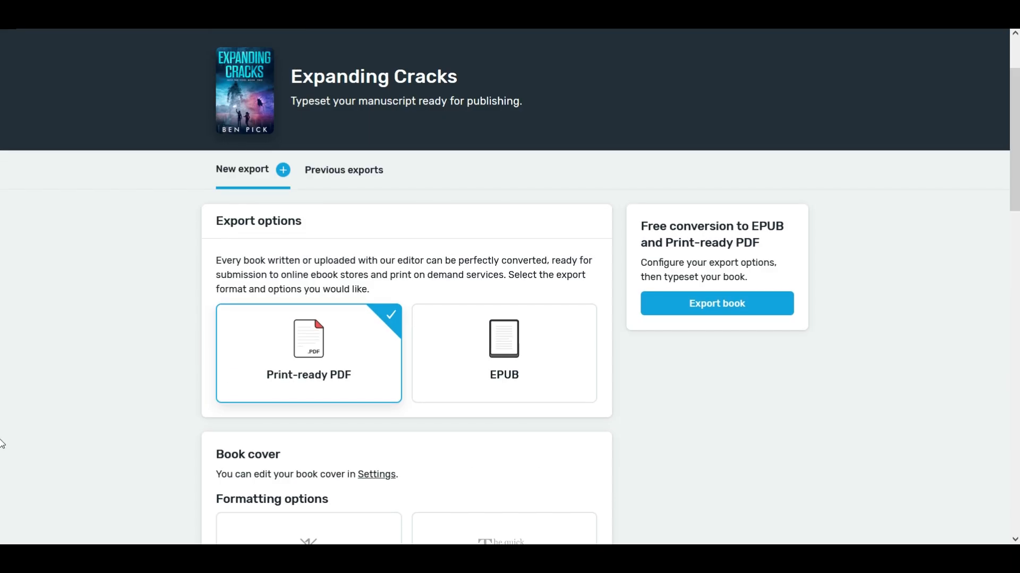
scroll(1, 425, down, 7)
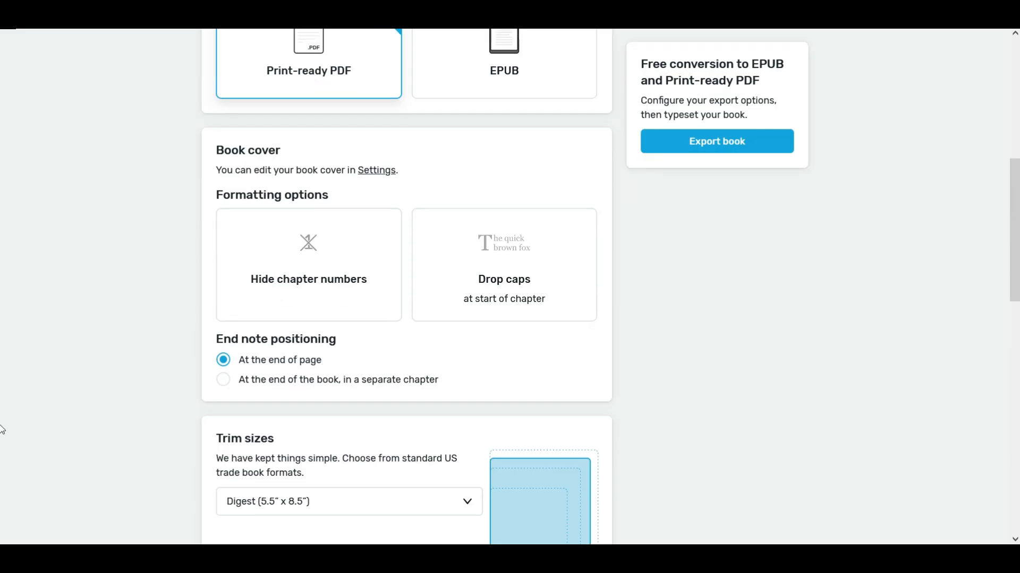
click(515, 292)
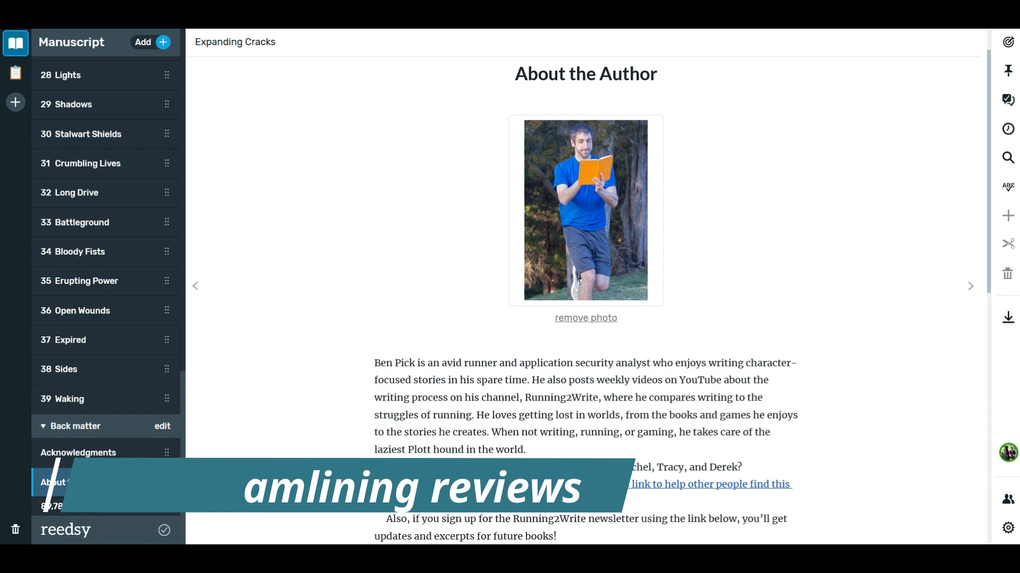
Review the About the Author page's review link, social media links and newsletter signup link.
scroll(530, 501, up, 1)
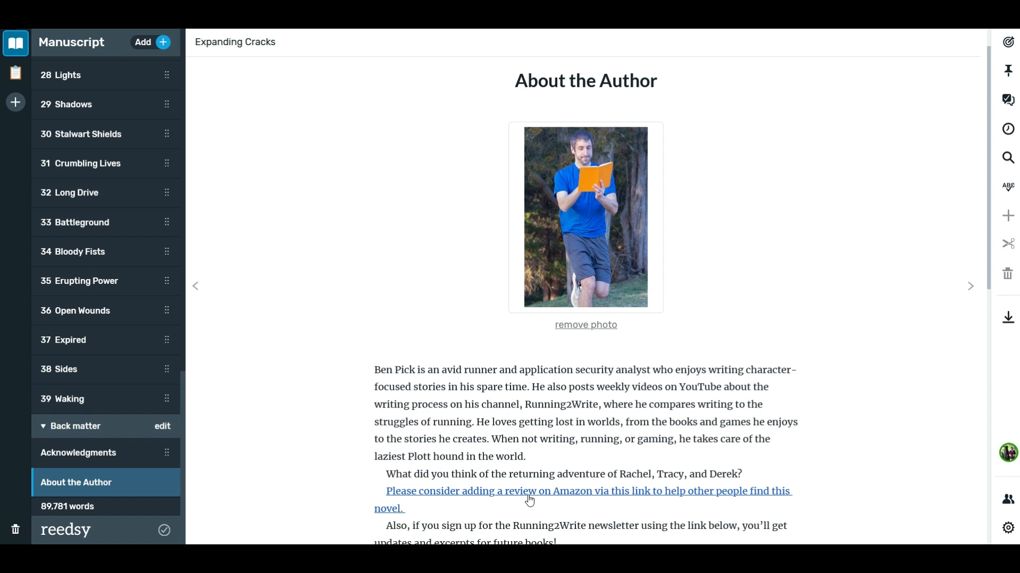
scroll(533, 494, down, 10)
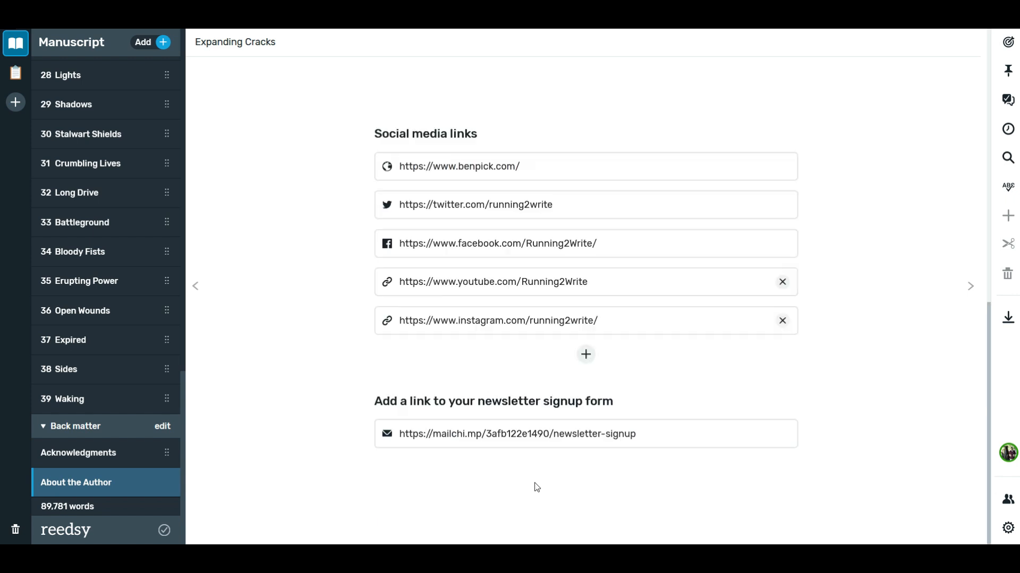